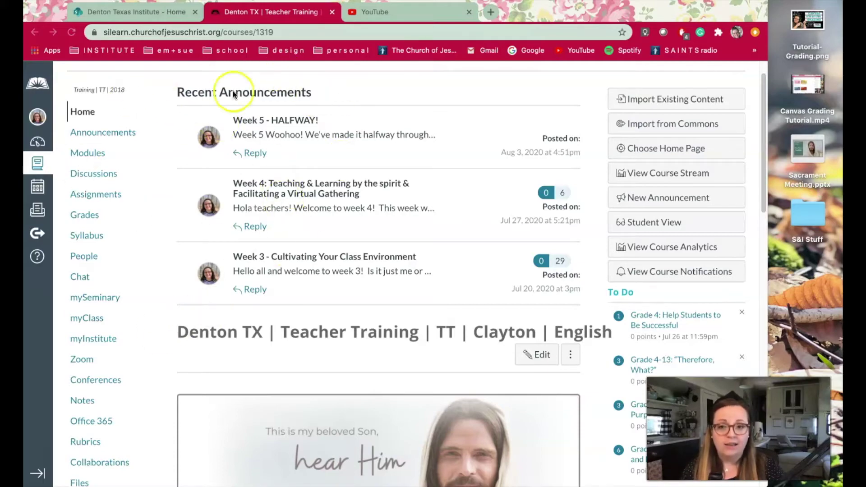
pyautogui.scroll(-3, 292, 253)
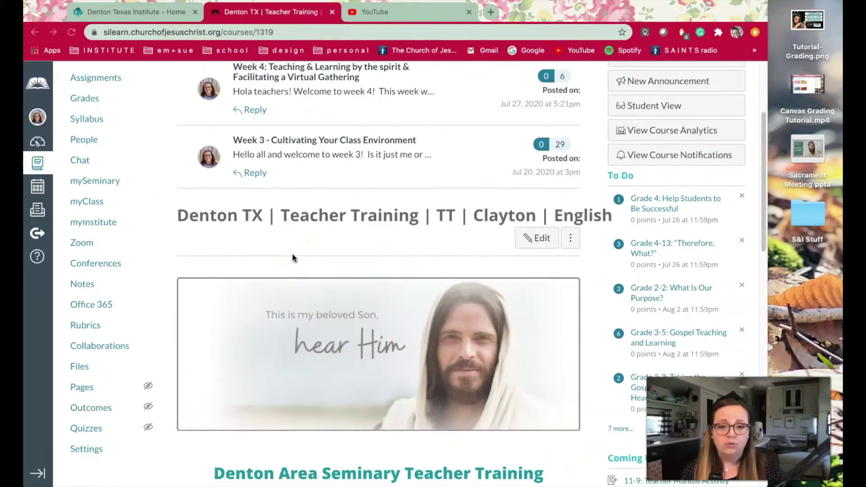
pyautogui.scroll(-4, 292, 257)
pyautogui.scroll(-1, 293, 257)
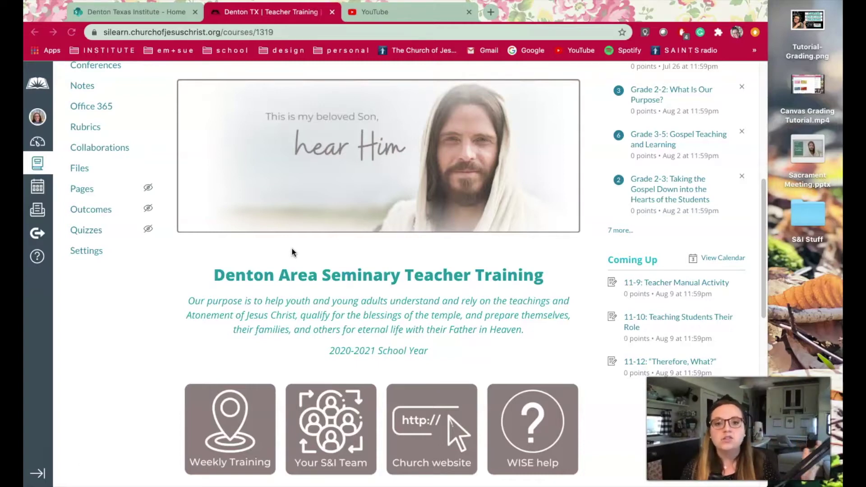
pyautogui.click(299, 243)
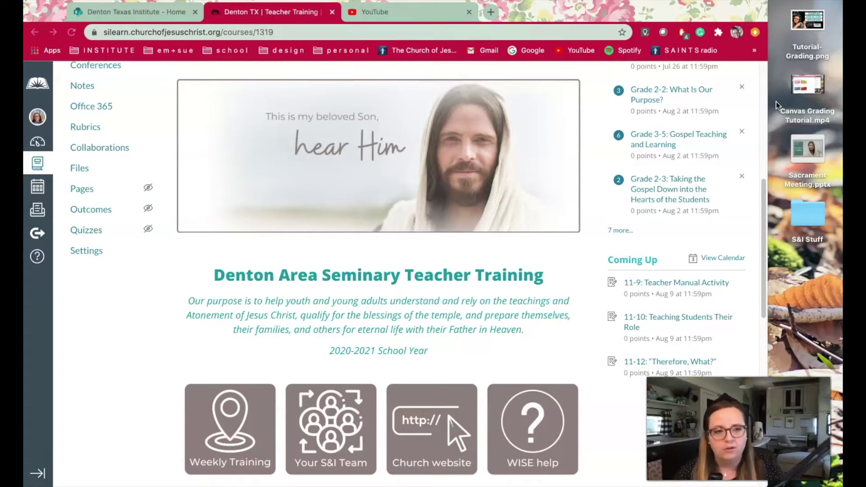
pyautogui.click(792, 94)
pyautogui.moveTo(800, 91)
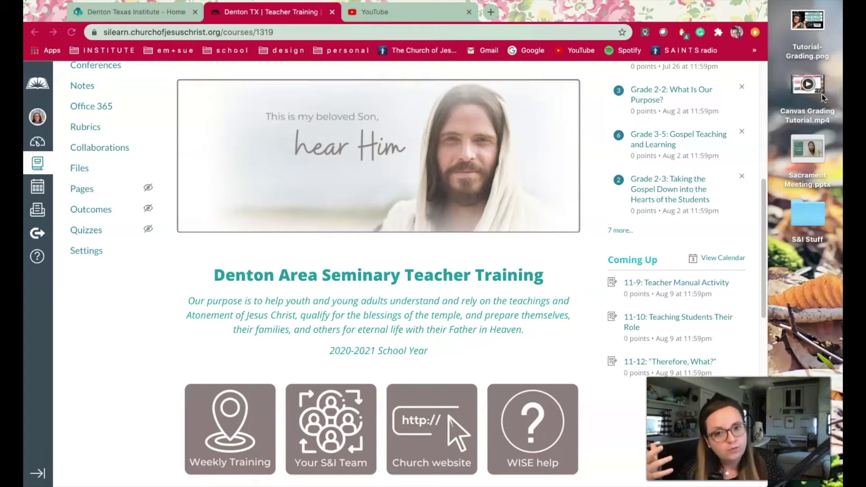
# Open the thumbnail image Tutorial-Grading.png from the desktop to look at it, and close it again
pyautogui.click(810, 23)
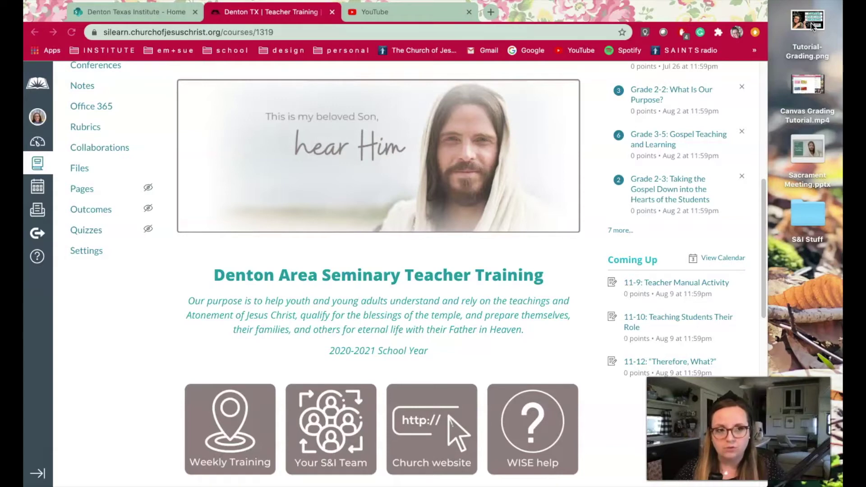
pyautogui.click(810, 25)
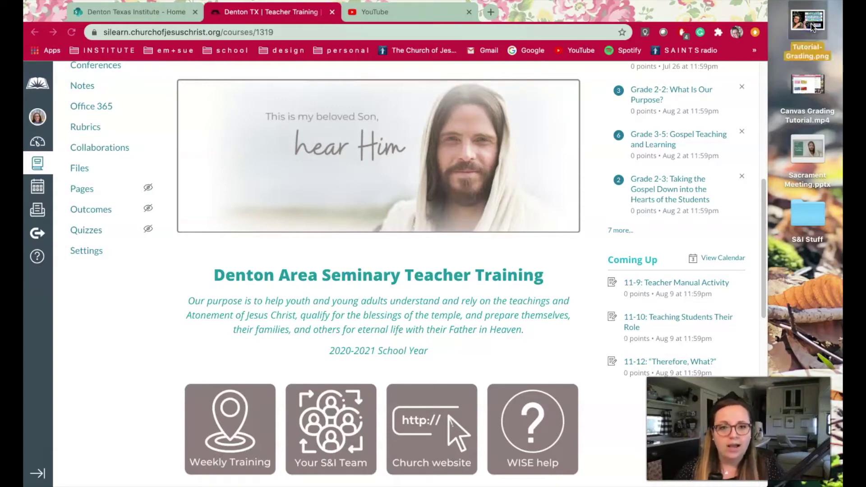
pyautogui.doubleClick(810, 24)
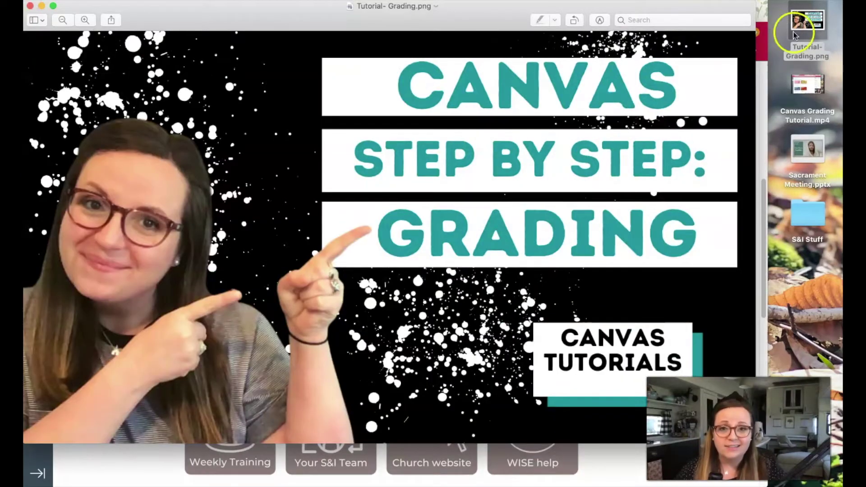
pyautogui.moveTo(637, 14); pyautogui.dragTo(671, 31)
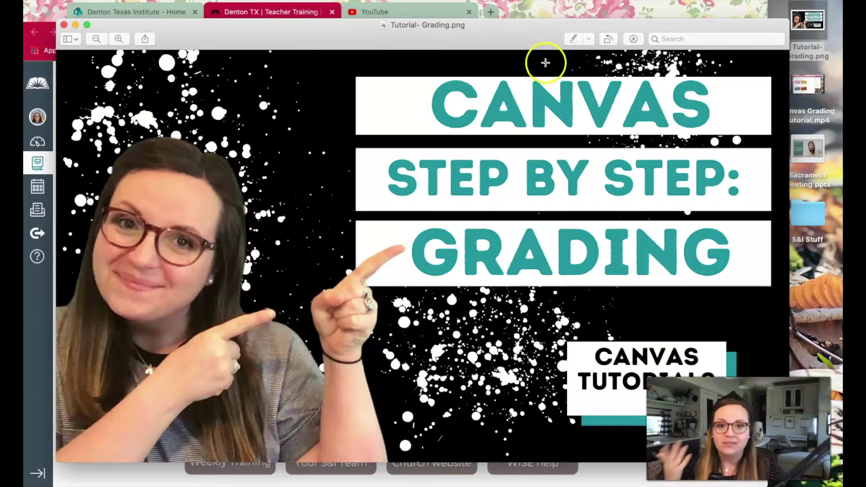
pyautogui.click(65, 26)
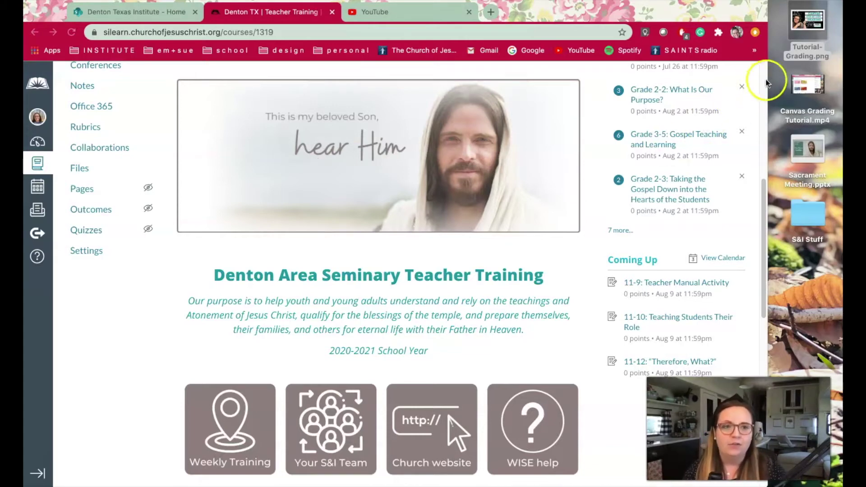
pyautogui.click(801, 27)
pyautogui.doubleClick(802, 27)
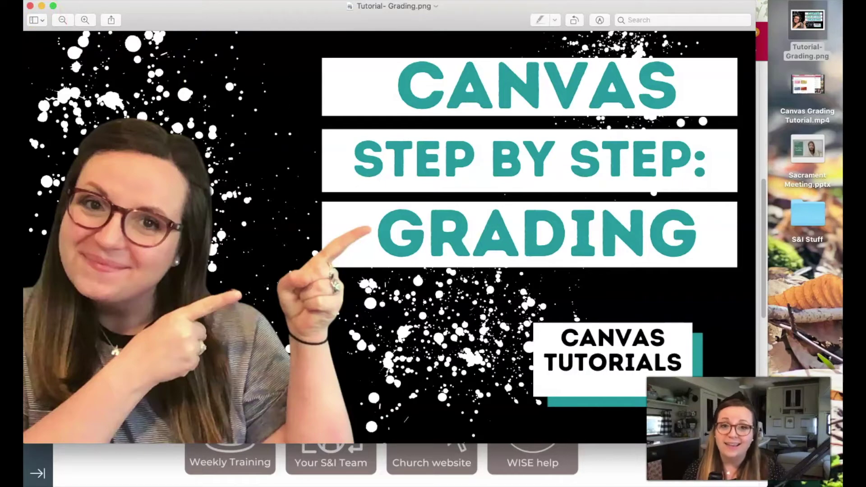
pyautogui.click(42, 6)
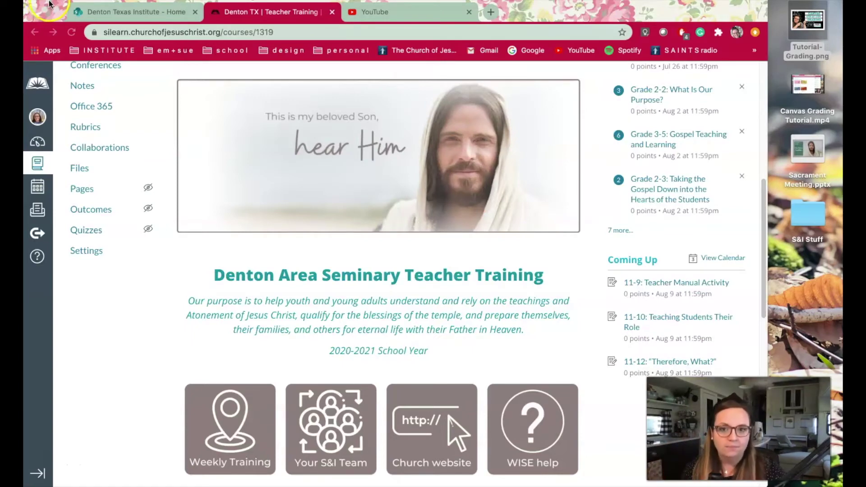
# Switch to YouTube and upload Canvas Grading Tutorial.mp4 from the desktop through the channel's YouTube Studio
pyautogui.click(347, 13)
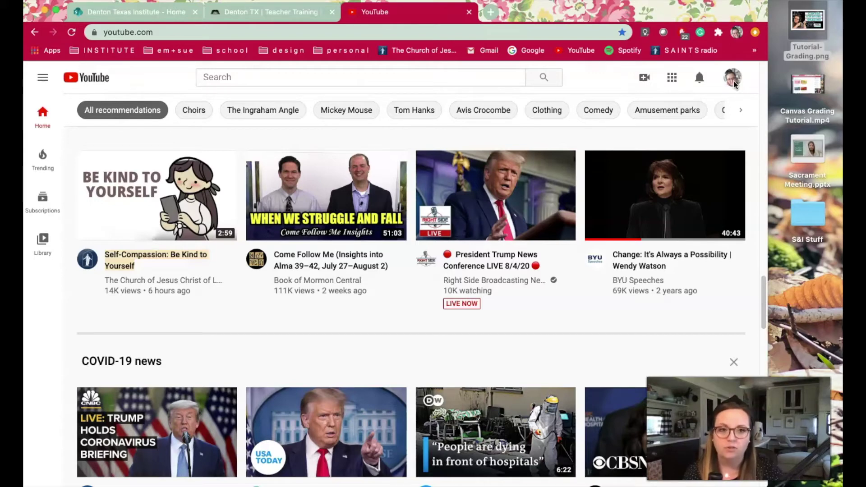
pyautogui.click(732, 78)
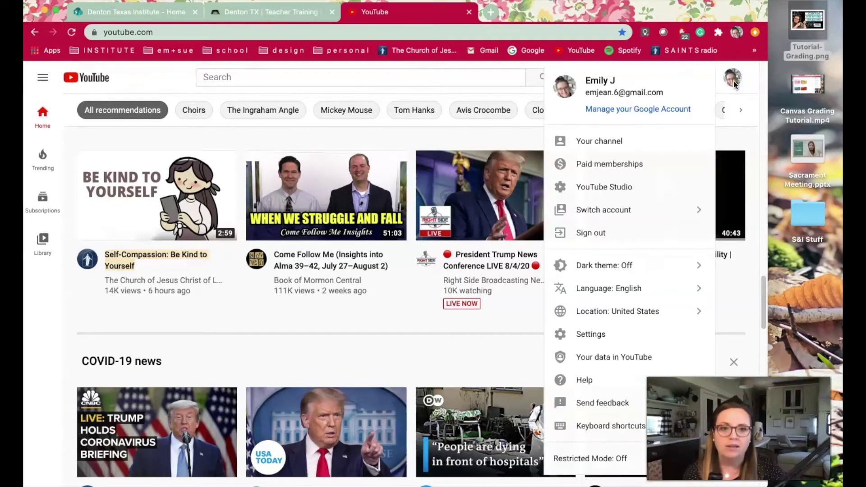
pyautogui.click(605, 142)
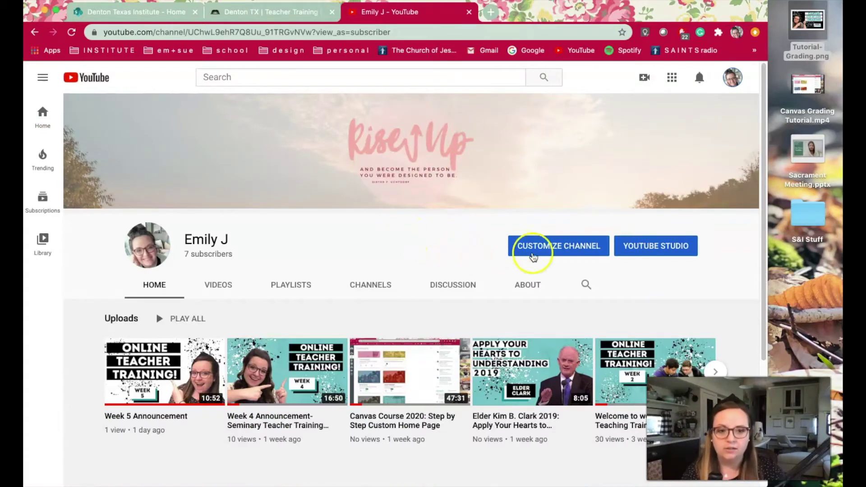
pyautogui.click(650, 246)
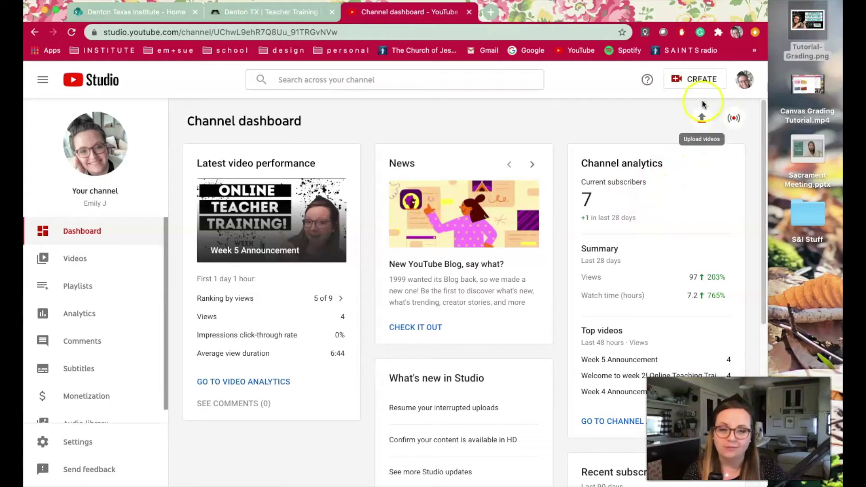
pyautogui.click(701, 120)
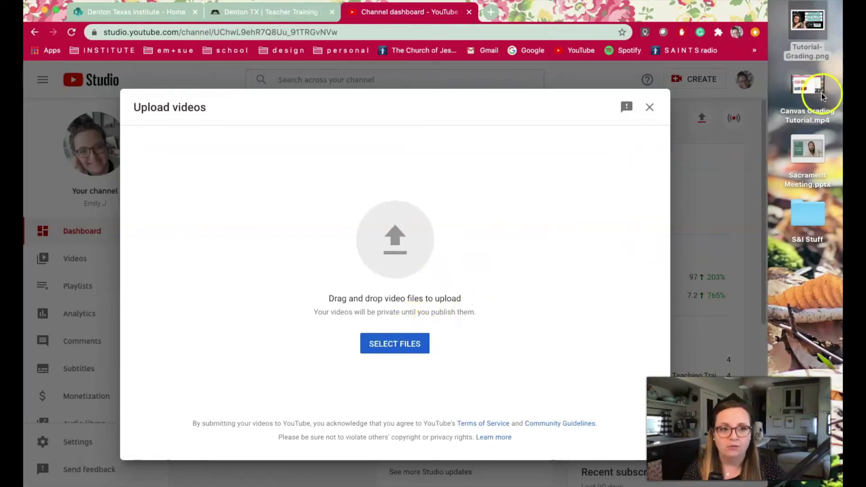
pyautogui.moveTo(822, 92); pyautogui.dragTo(404, 253)
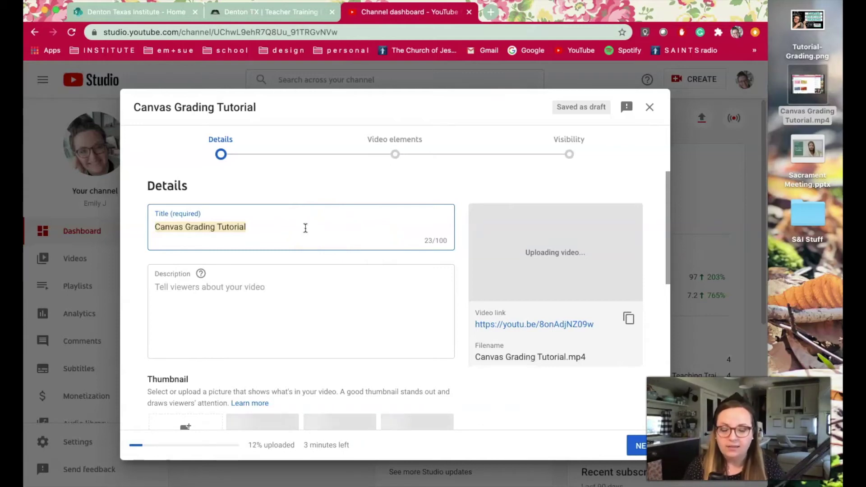
# Reword the video title to "Step by Step Canvas Tutorial Grading"
pyautogui.press('Left')
pyautogui.write('St')
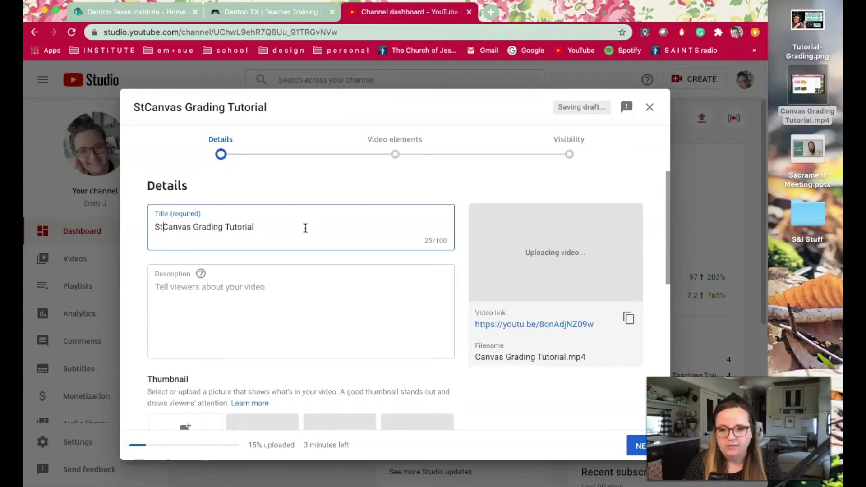
pyautogui.write('ep by ')
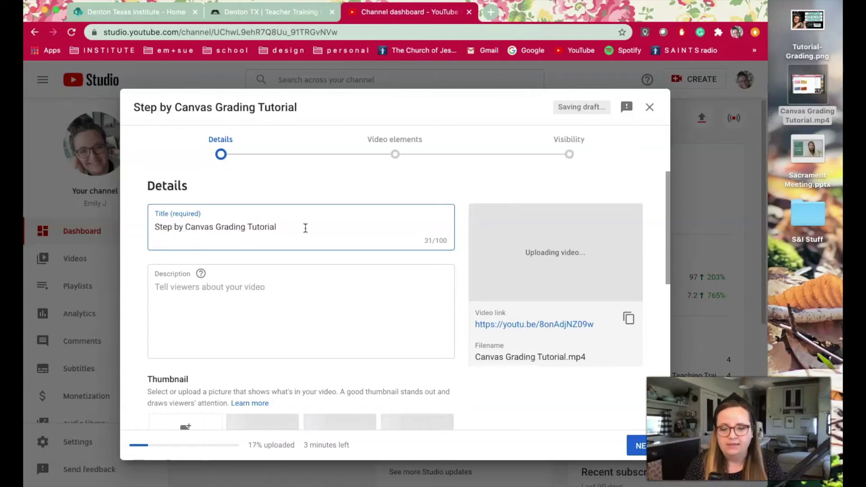
pyautogui.write('Step')
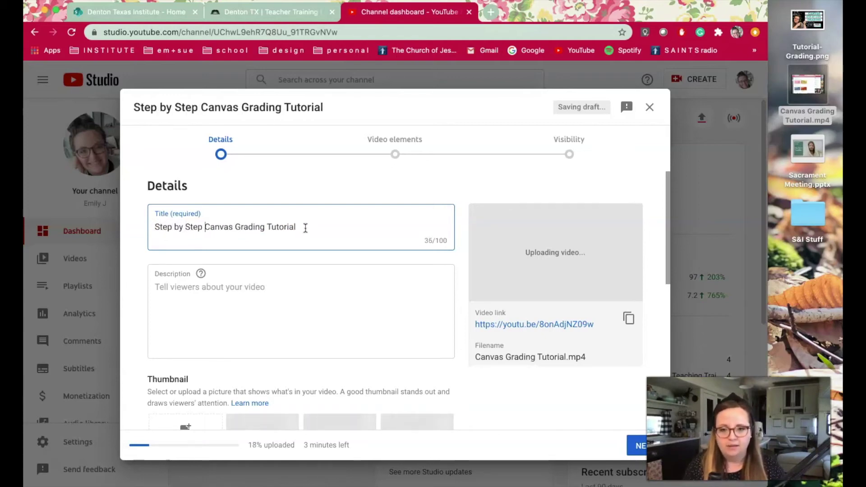
pyautogui.press('Right')
pyautogui.press('Right')
pyautogui.press('Right')
pyautogui.press('Right')
pyautogui.write('Tutorial')
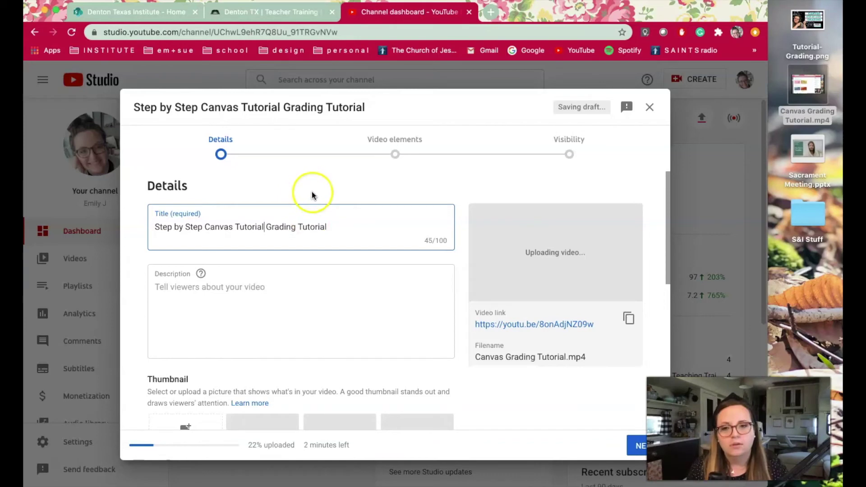
pyautogui.moveTo(327, 226); pyautogui.dragTo(300, 227)
pyautogui.rightClick(299, 227)
pyautogui.press('Escape')
pyautogui.press('BackSpace')
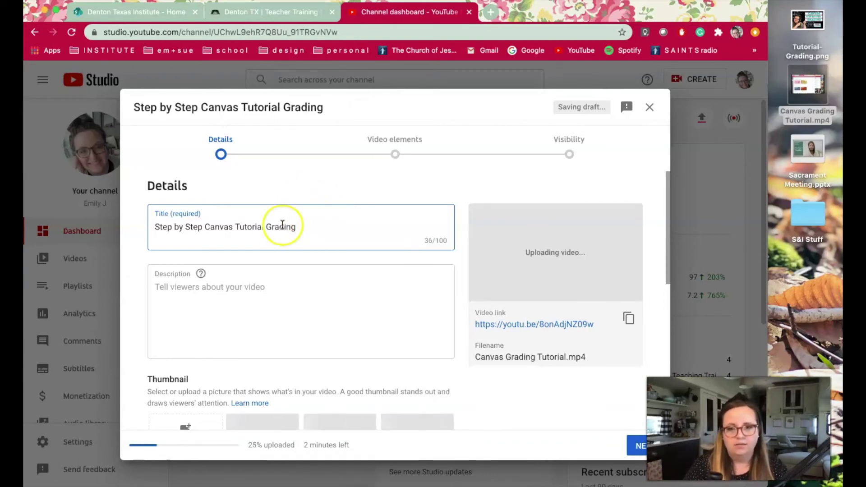
# Add a colon after "Tutorial" in the video title and append "& SpeedGrader" at its end
pyautogui.click(264, 227)
pyautogui.write(':')
pyautogui.click(303, 227)
pyautogui.write('& Sp')
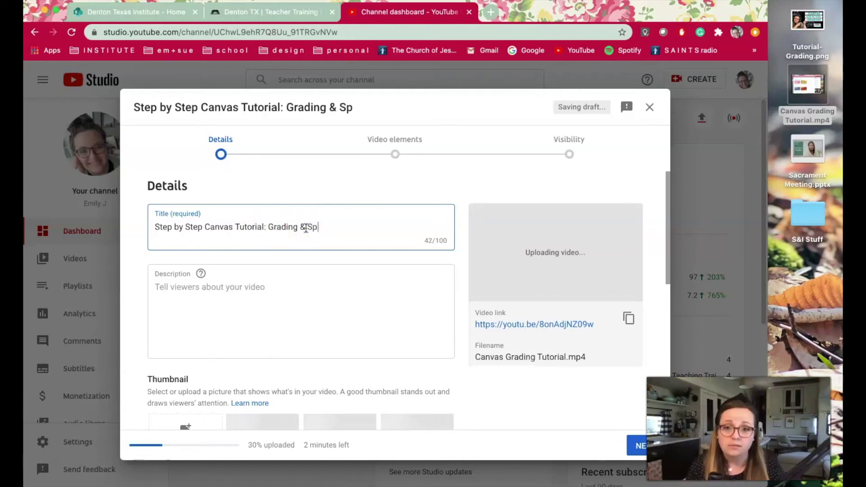
pyautogui.write('eedGrade')
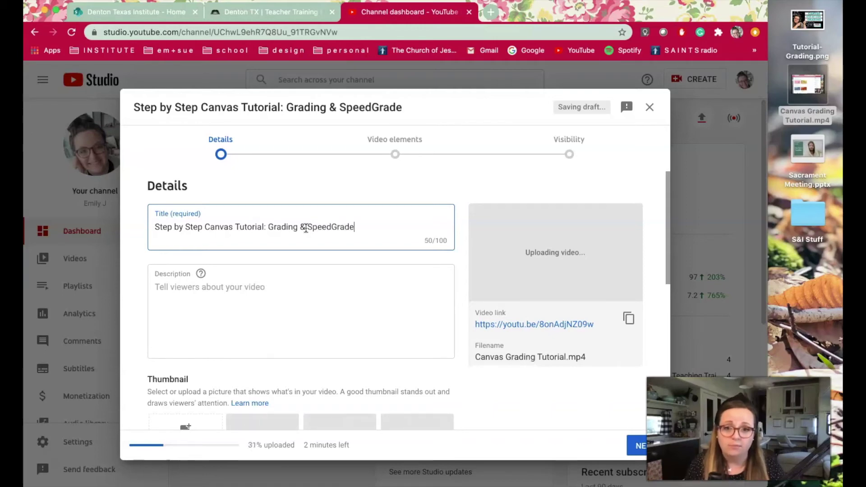
pyautogui.write('r')
# Copy the full video title into the description and add two line breaks after it
pyautogui.moveTo(382, 226); pyautogui.dragTo(133, 229)
pyautogui.press('super+c')
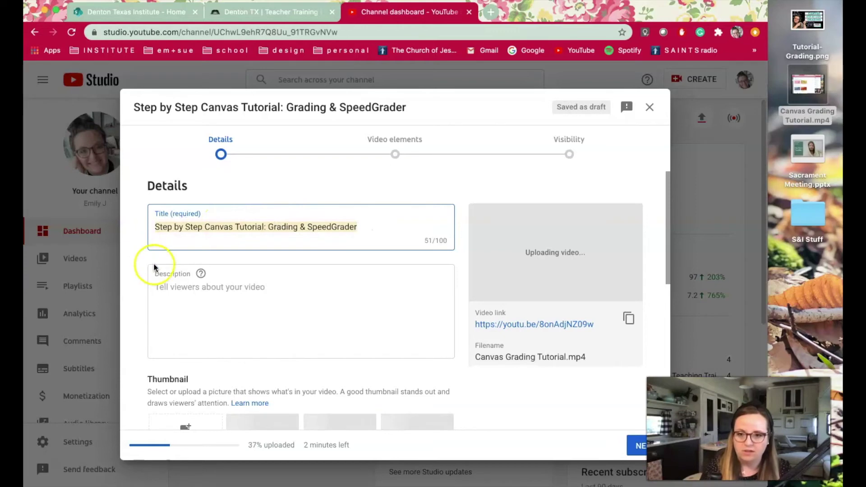
pyautogui.click(166, 290)
pyautogui.press('super+v')
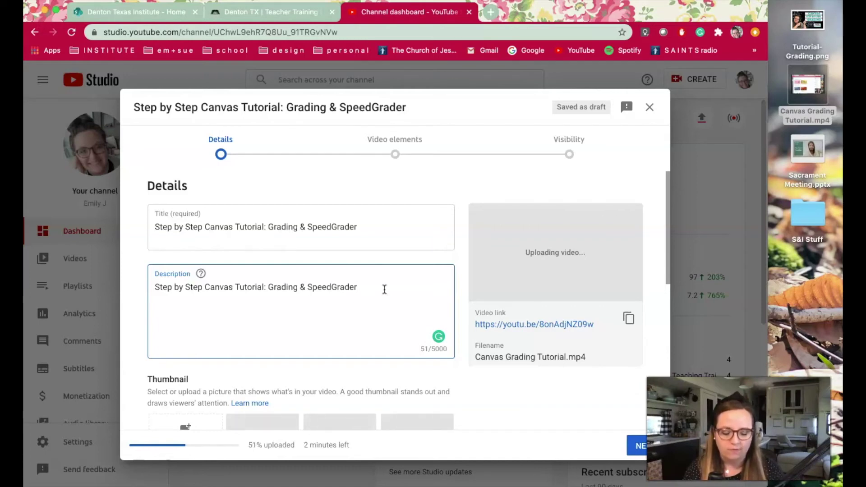
pyautogui.press('Return')
pyautogui.press('Return')
# Upload Tutorial-Grading.png from the desktop as the video's custom thumbnail
pyautogui.scroll(-3, 408, 297)
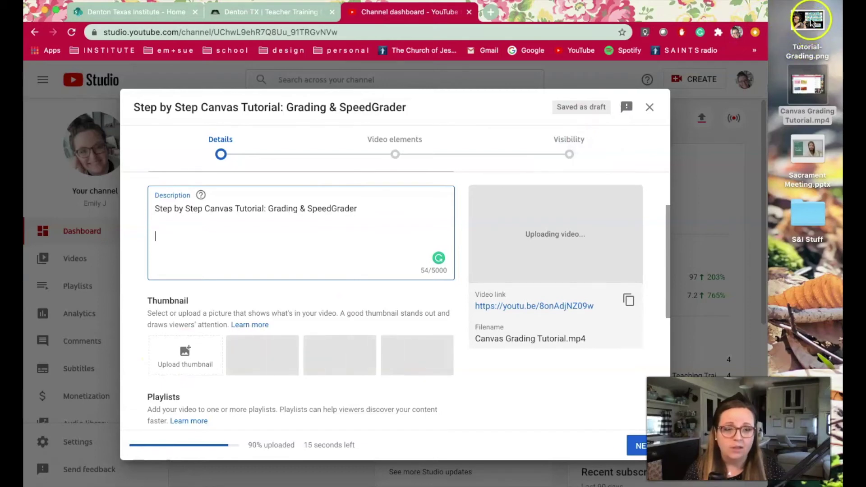
pyautogui.moveTo(810, 21); pyautogui.dragTo(186, 359)
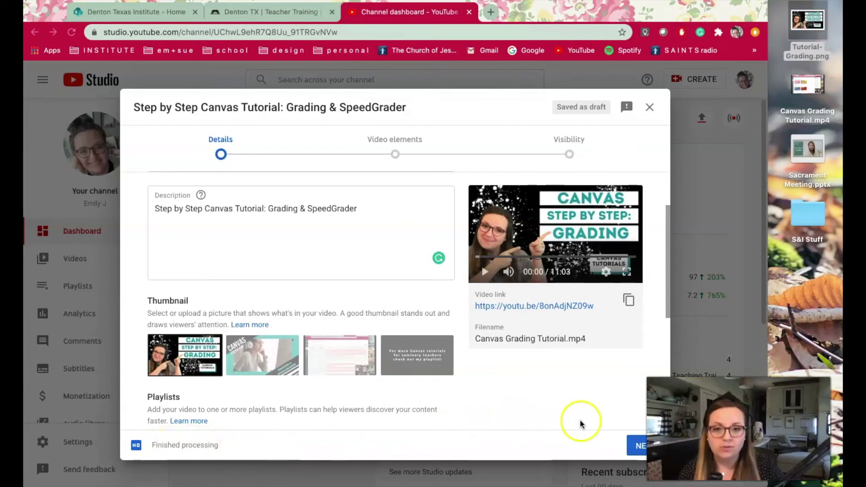
# Mark the video as not made for kids, add it to the S&I Teacher Training Videos playlist, and continue to the video elements
pyautogui.click(640, 445)
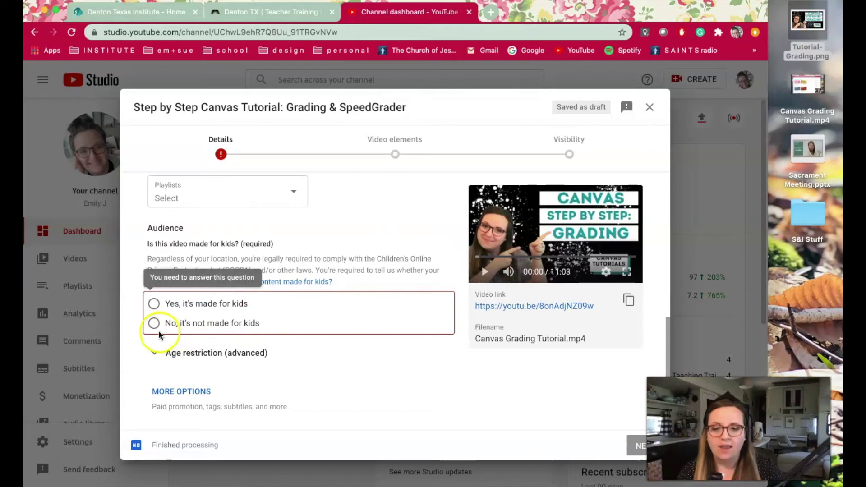
pyautogui.click(152, 325)
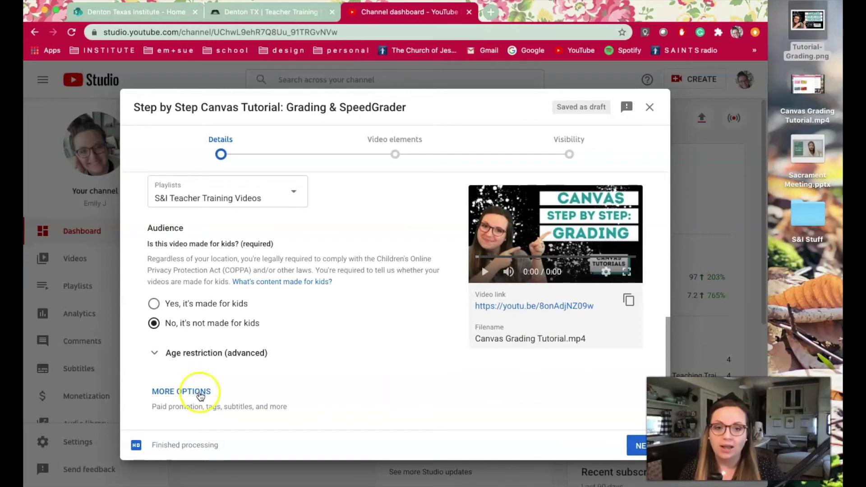
pyautogui.click(640, 444)
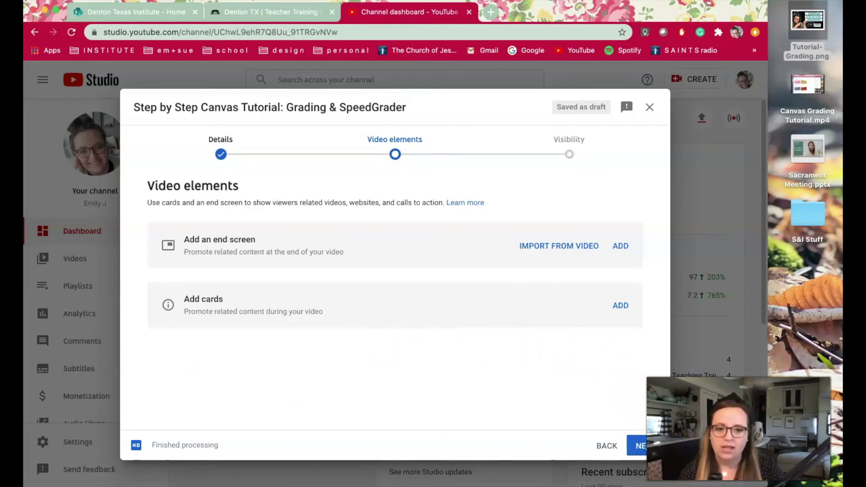
# Skip adding an end screen or cards and set the video's visibility to Unlisted
pyautogui.click(640, 446)
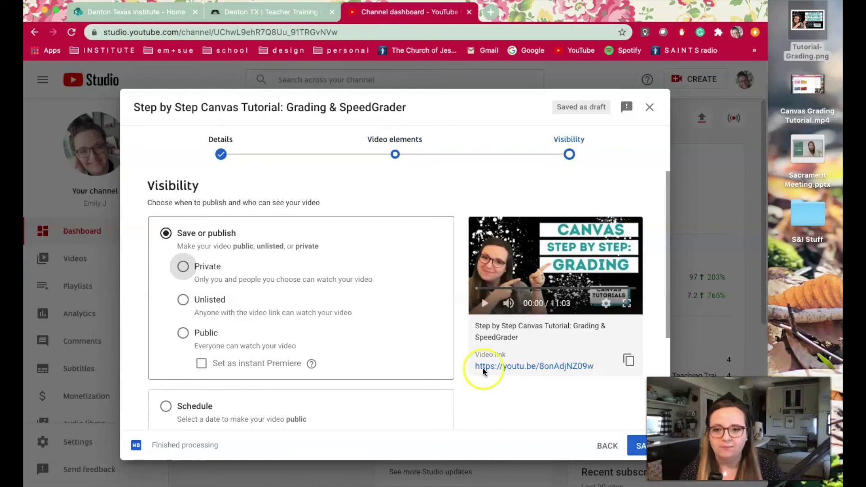
pyautogui.scroll(-1, 396, 355)
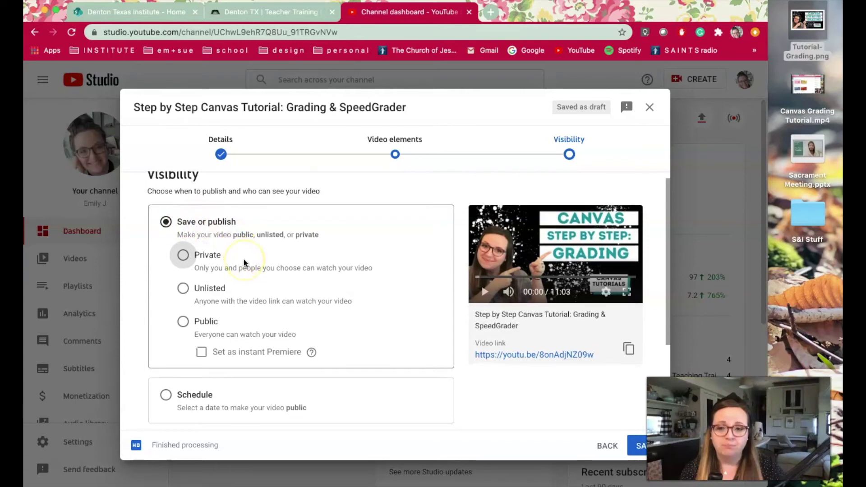
pyautogui.scroll(-1, 244, 259)
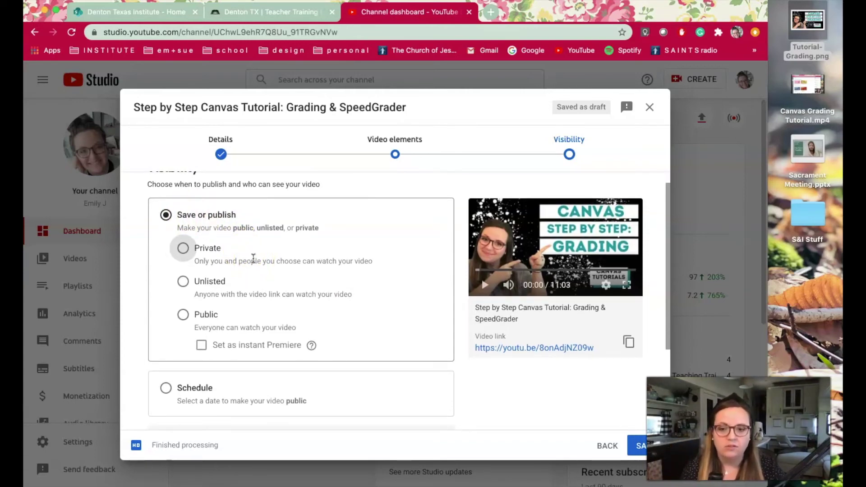
pyautogui.click(183, 282)
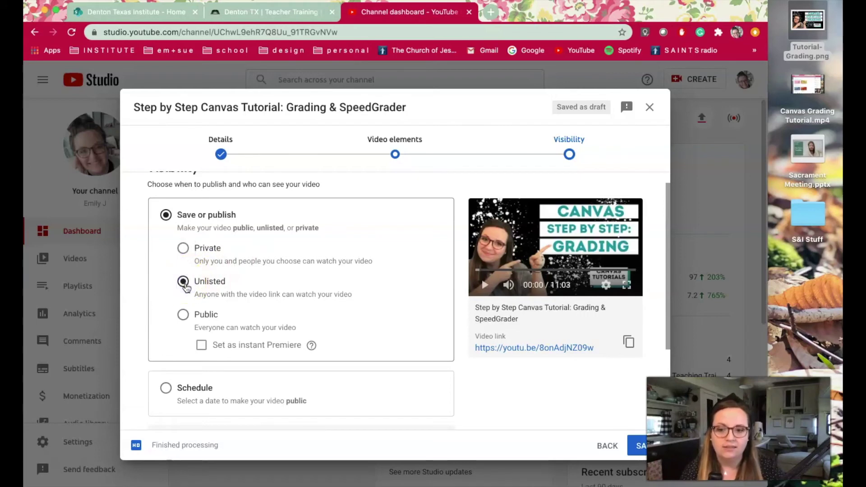
# Set the video's visibility to Public and publish it
pyautogui.click(192, 283)
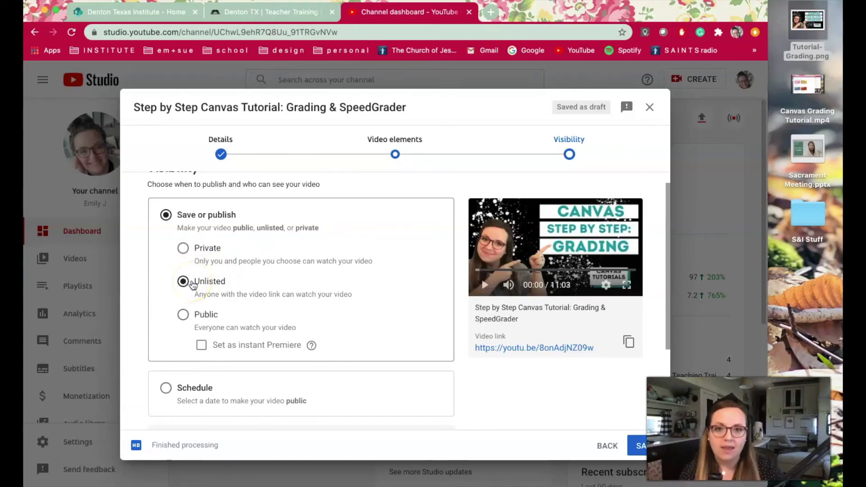
pyautogui.click(196, 283)
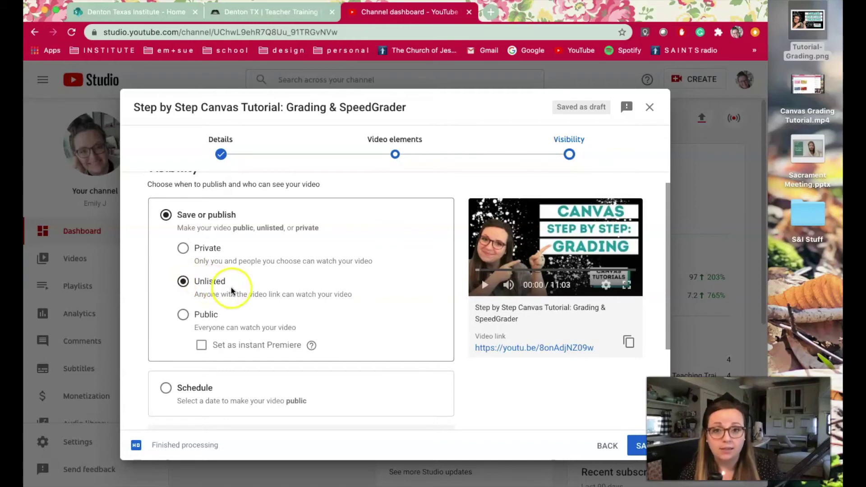
pyautogui.click(199, 314)
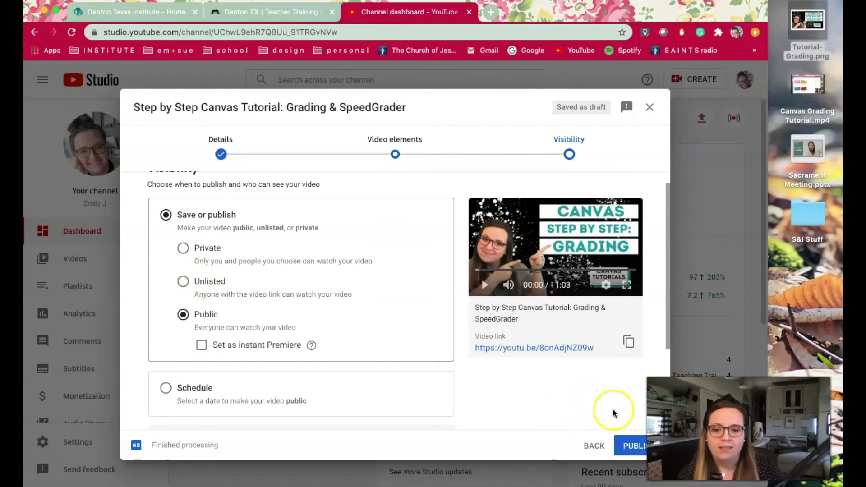
pyautogui.click(641, 445)
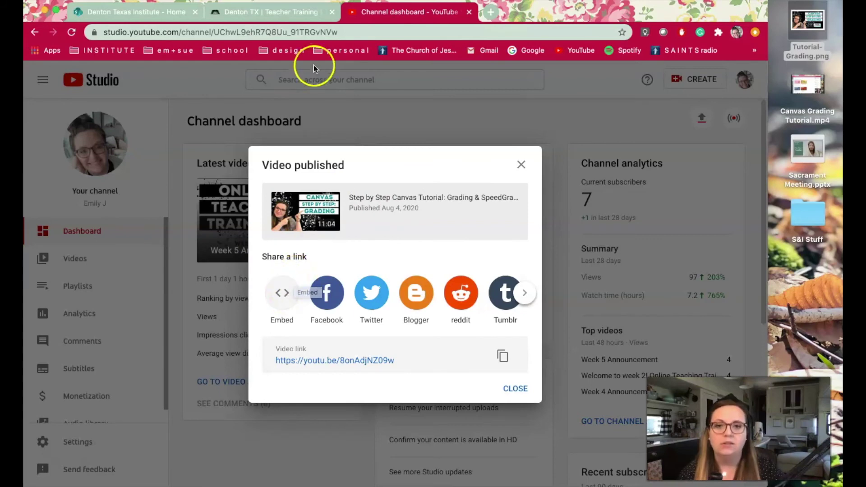
# Switch to the Canvas Teacher Training course and open its Online Teaching Resources page for editing
pyautogui.click(276, 17)
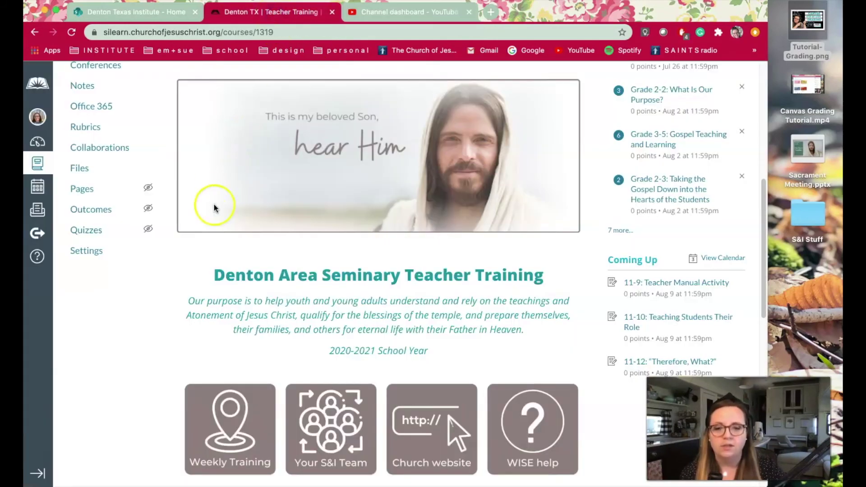
pyautogui.scroll(2, 251, 284)
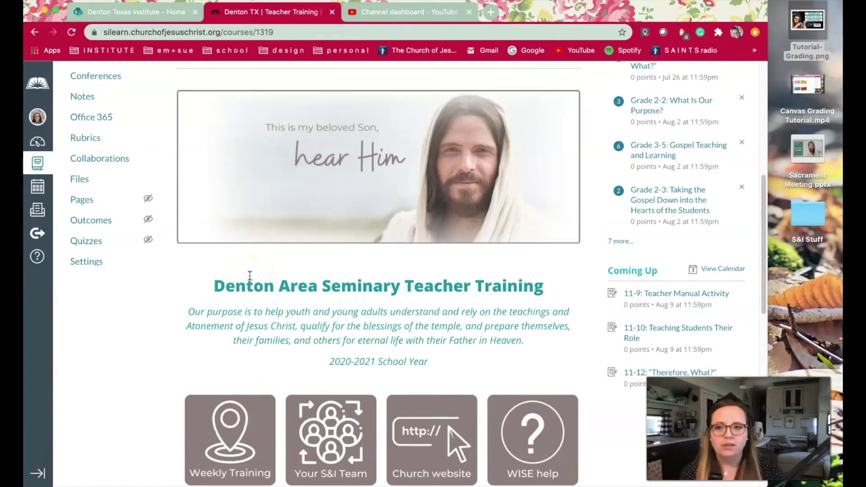
pyautogui.scroll(-4, 250, 275)
pyautogui.scroll(-2, 250, 275)
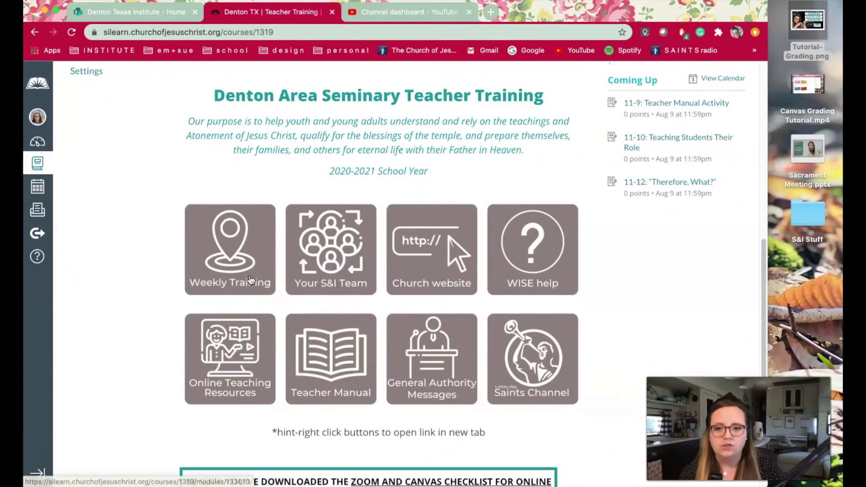
pyautogui.click(233, 359)
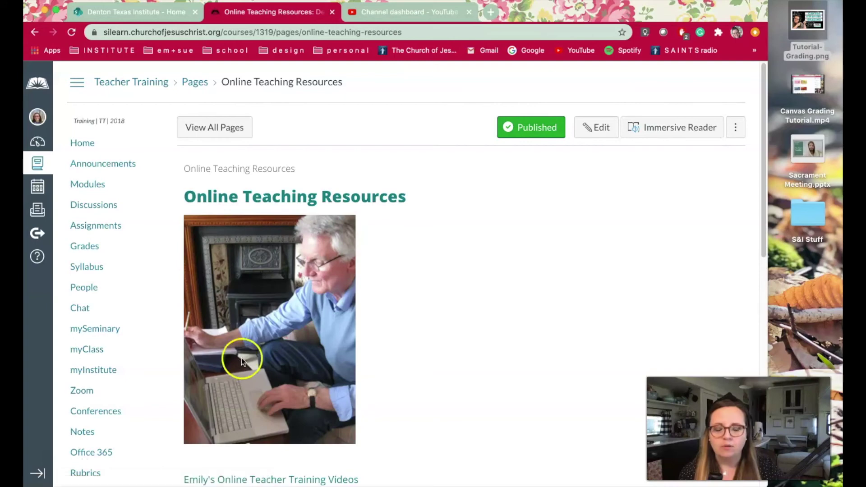
pyautogui.scroll(-3, 521, 329)
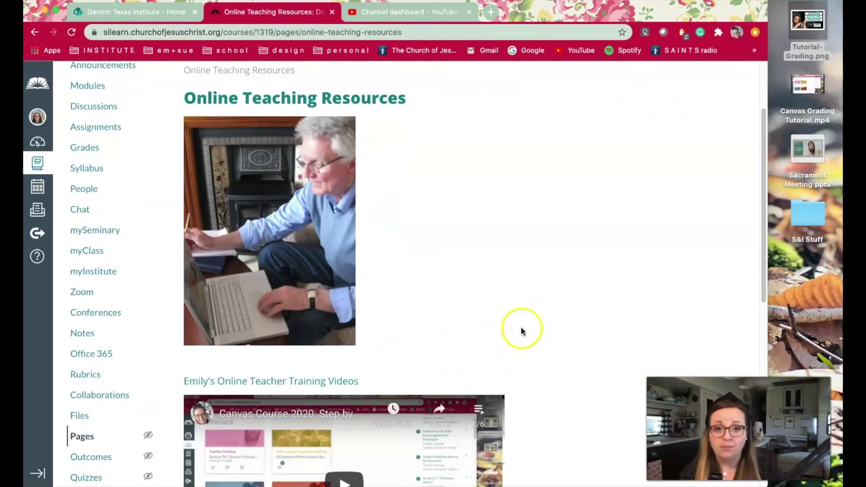
pyautogui.scroll(3, 525, 327)
pyautogui.click(595, 128)
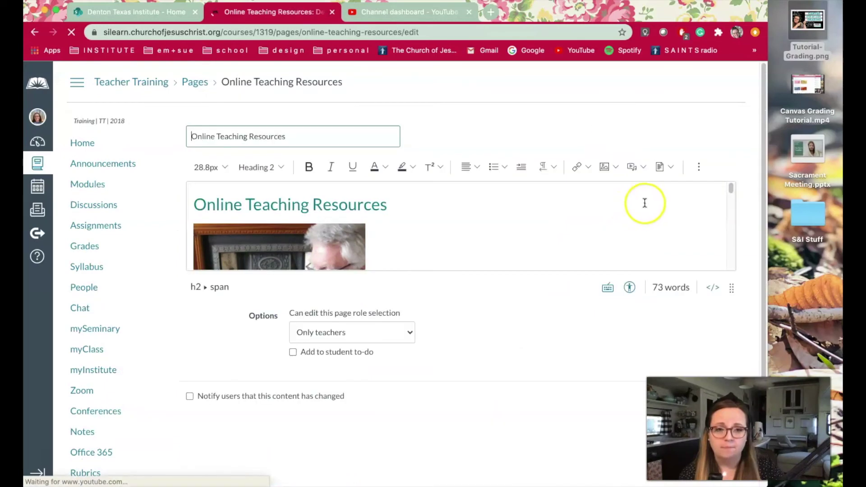
# Enlarge the page's content editor and place the cursor on the blank line below the home page cover photos link
pyautogui.moveTo(732, 287); pyautogui.dragTo(730, 345)
pyautogui.scroll(4, 566, 196)
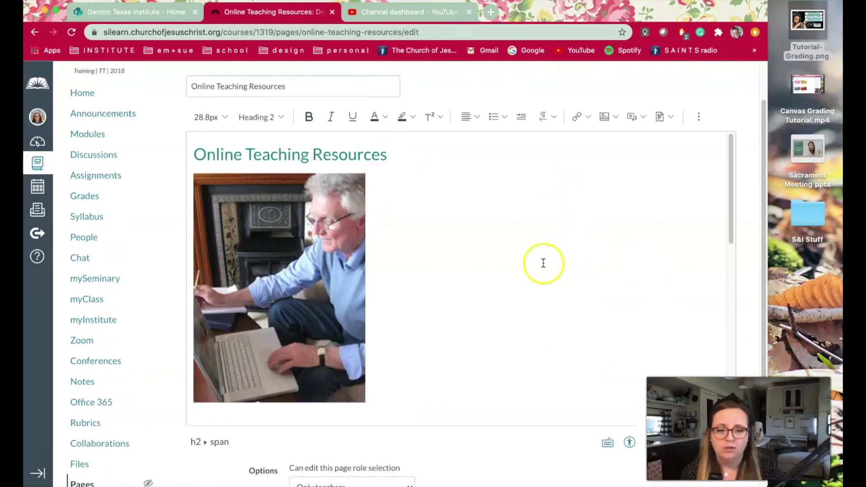
pyautogui.scroll(-5, 543, 262)
pyautogui.scroll(-6, 544, 263)
pyautogui.scroll(-1, 543, 263)
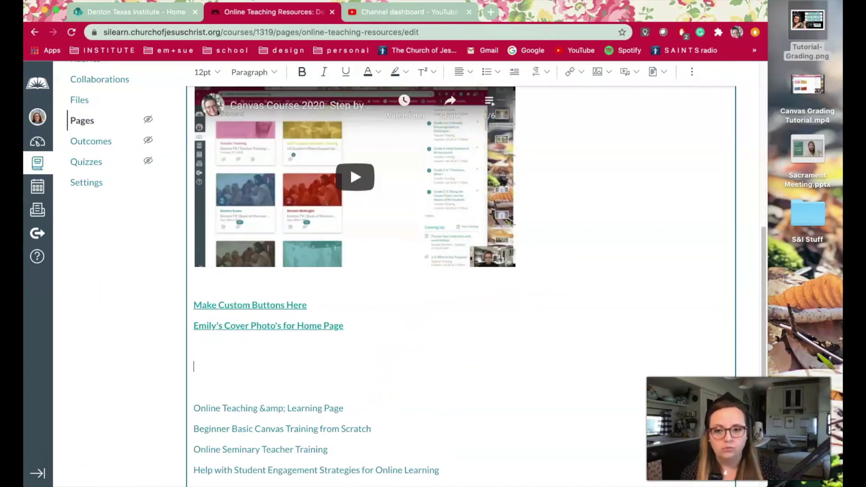
# Switch back to YouTube Studio and copy the embed code of the published grading tutorial video
pyautogui.click(345, 14)
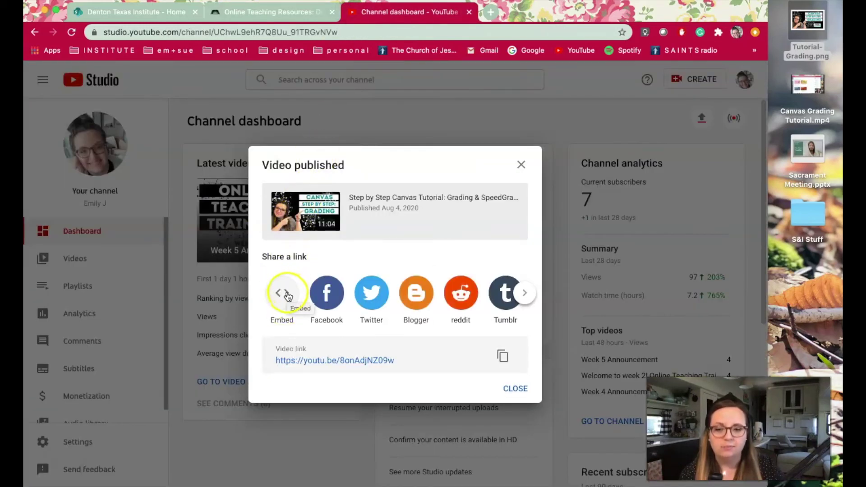
pyautogui.click(287, 295)
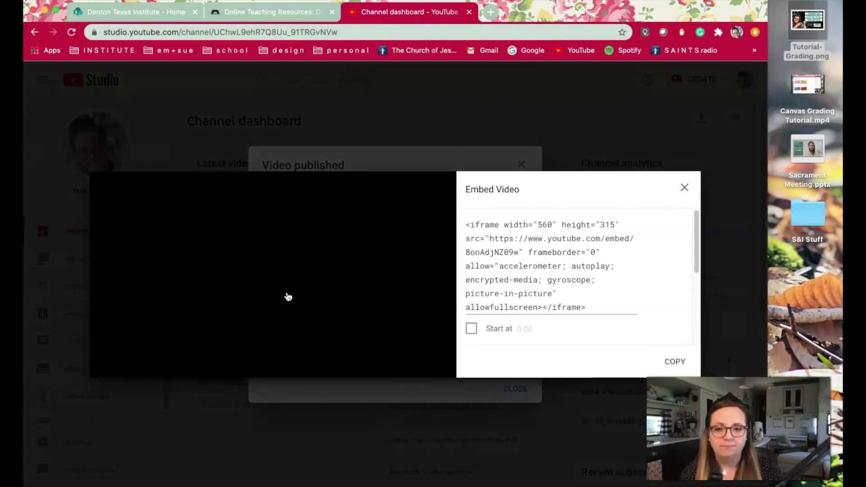
pyautogui.click(680, 365)
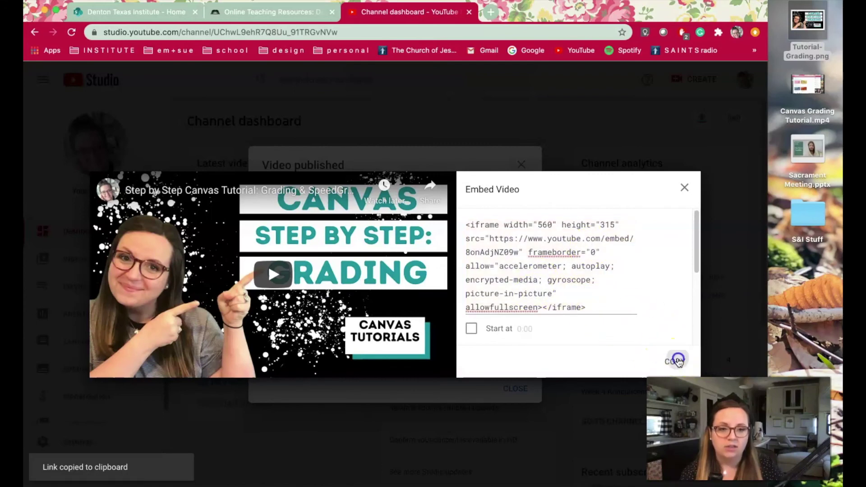
# Embed the grading tutorial in the Canvas page at the cursor by submitting the copied iframe code as embedded media
pyautogui.click(281, 17)
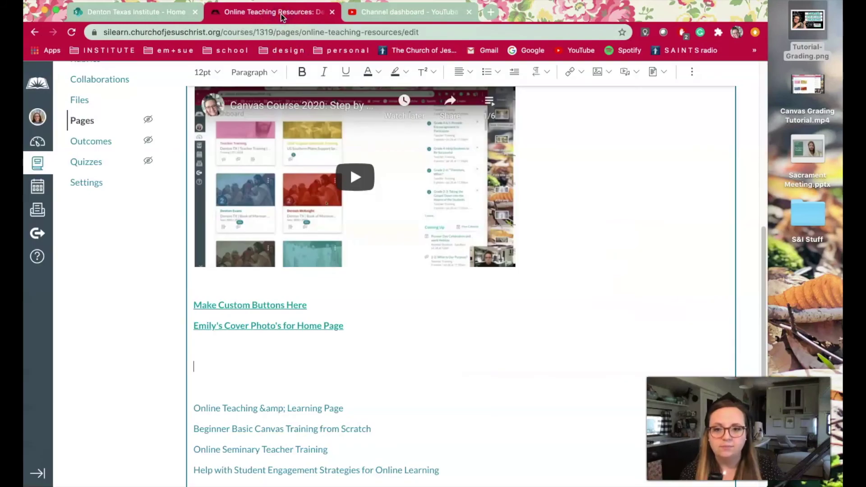
pyautogui.click(420, 175)
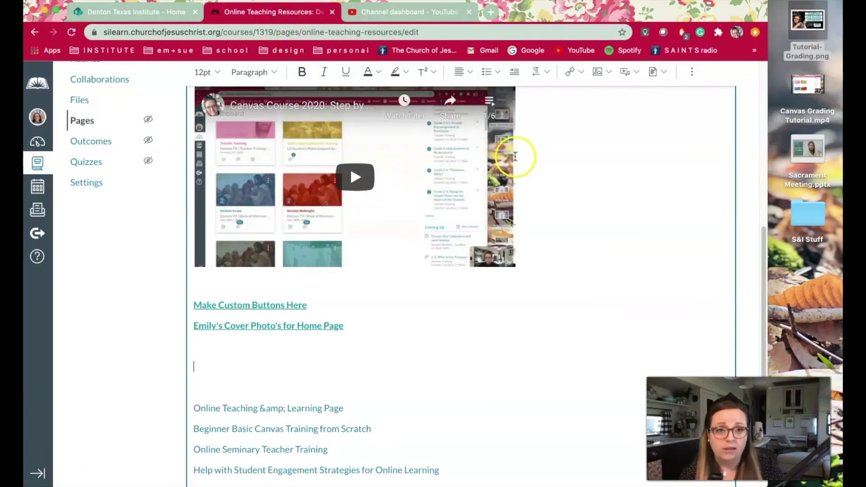
pyautogui.click(634, 74)
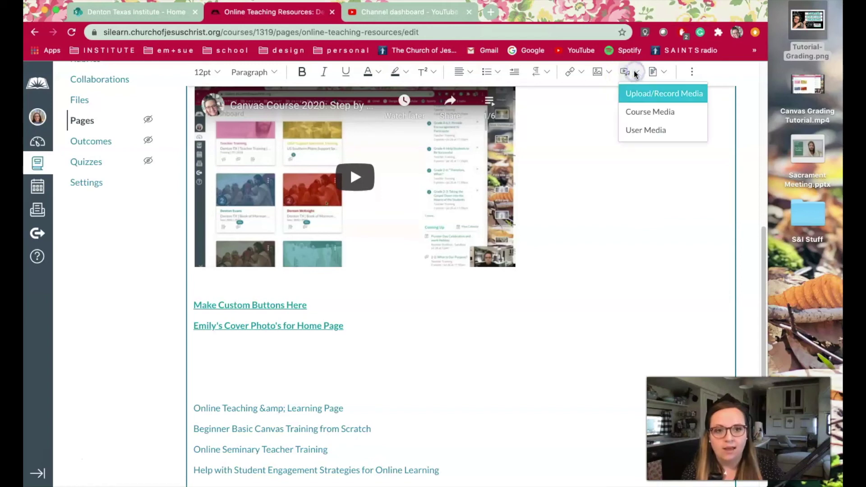
pyautogui.click(660, 95)
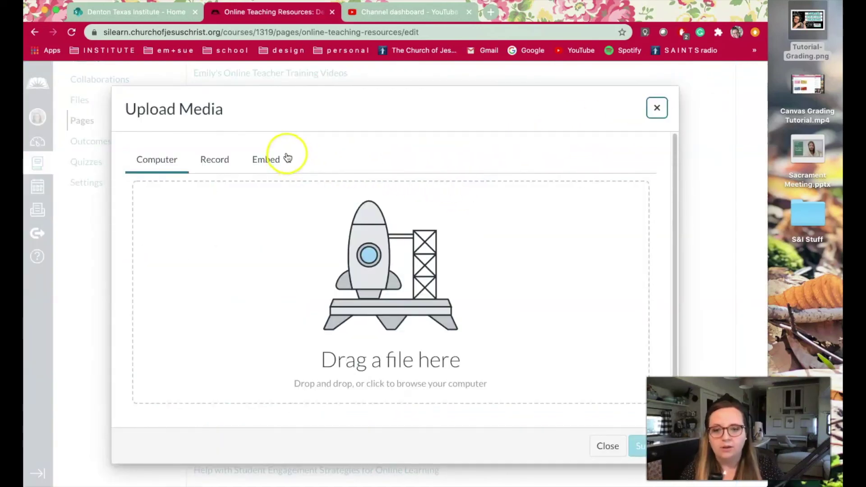
pyautogui.click(270, 161)
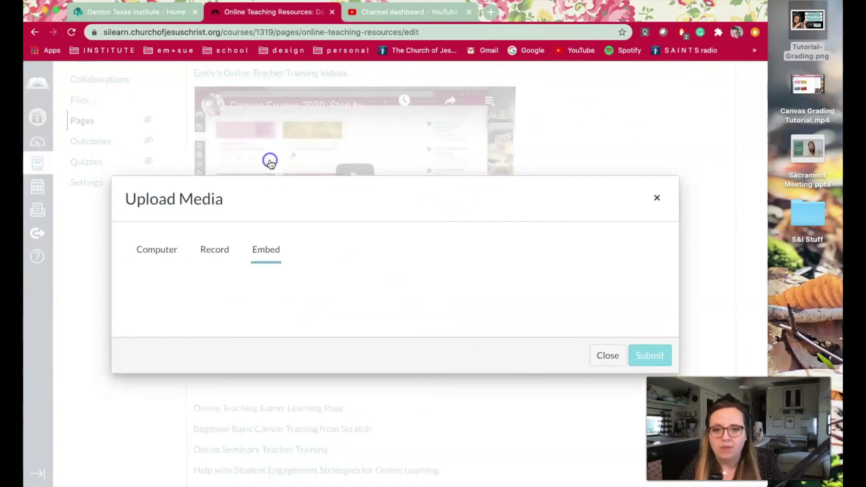
pyautogui.click(147, 295)
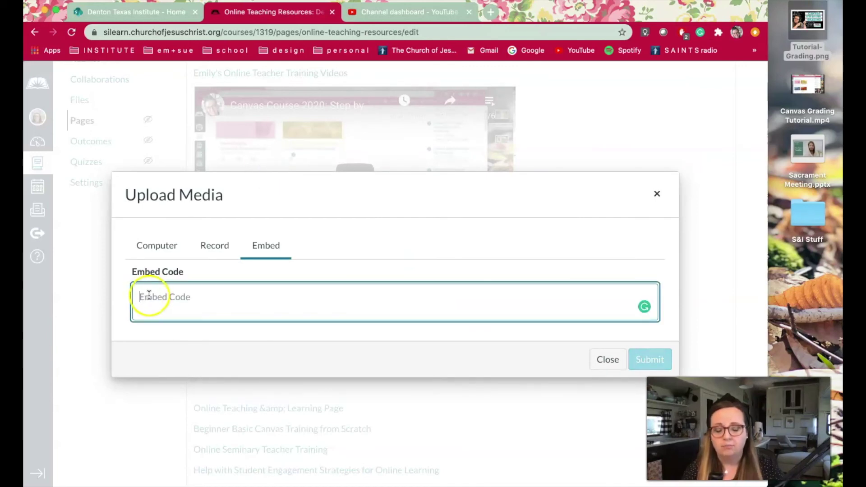
pyautogui.rightClick(149, 294)
pyautogui.click(177, 368)
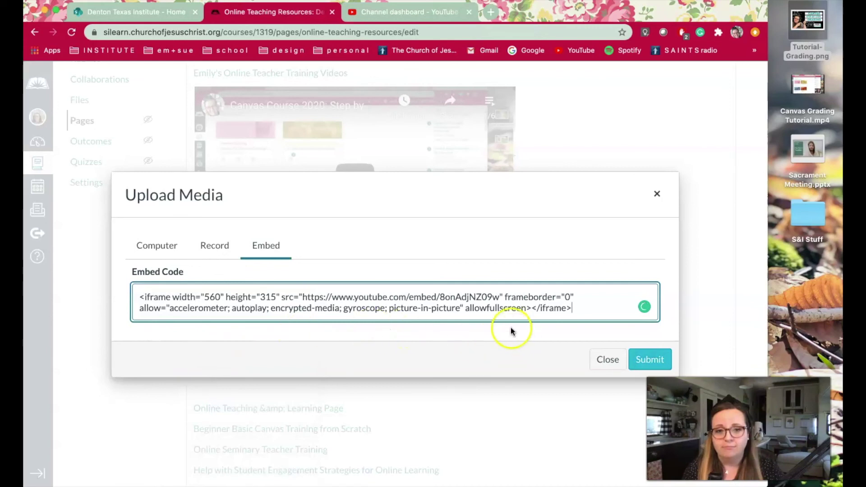
pyautogui.click(653, 361)
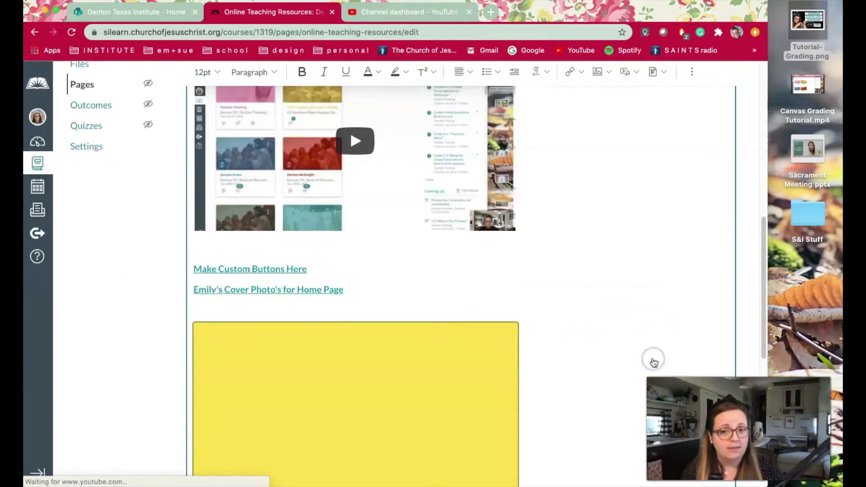
# Check the embedded video's placement in the editor and save the Online Teaching Resources page
pyautogui.scroll(-8, 653, 357)
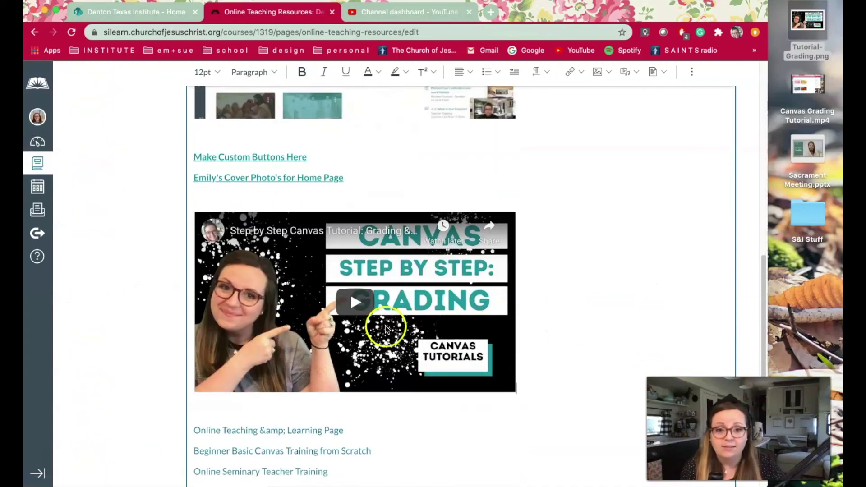
pyautogui.scroll(-6, 750, 338)
pyautogui.click(722, 455)
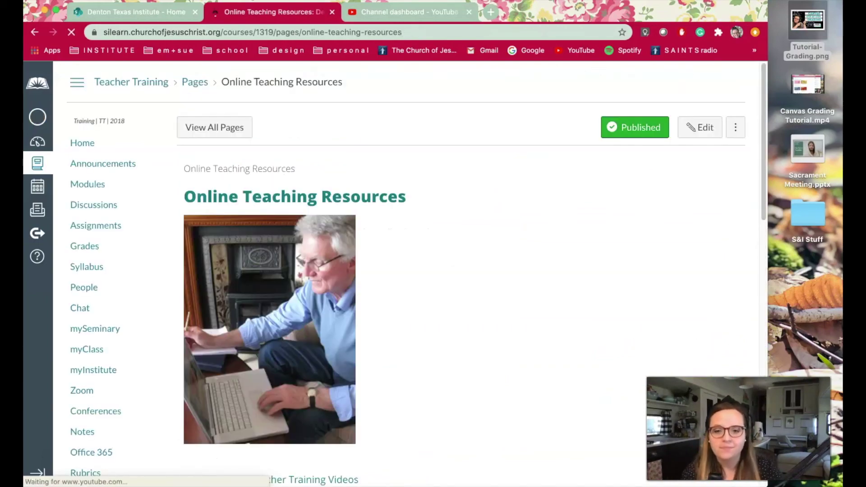
# Play the embedded grading video on the saved page for a few seconds to test it, and pause it
pyautogui.scroll(-3, 650, 342)
pyautogui.scroll(-4, 650, 343)
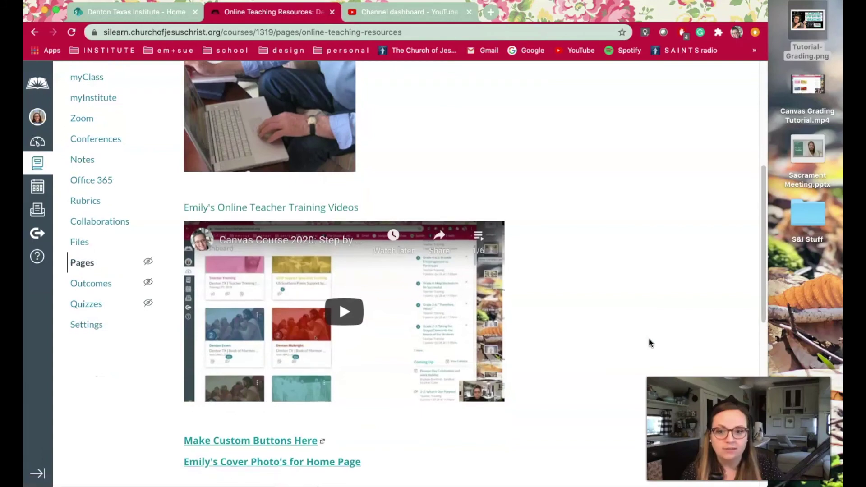
pyautogui.scroll(-6, 651, 343)
pyautogui.click(346, 294)
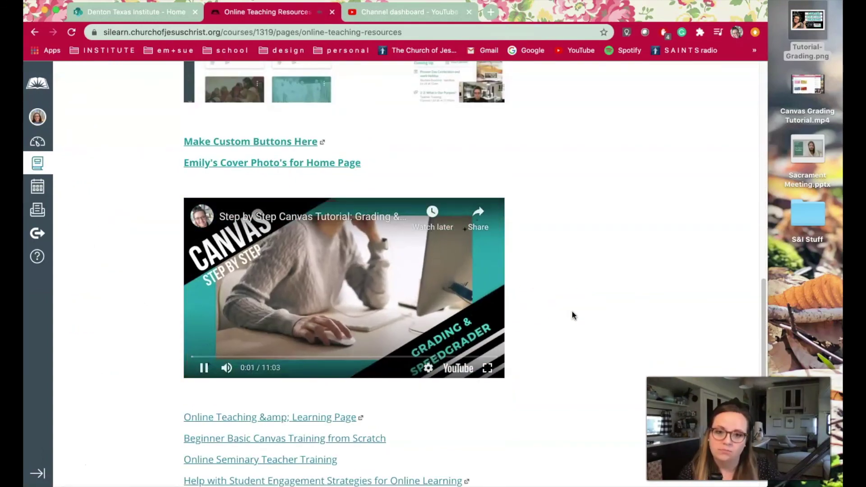
pyautogui.click(559, 314)
pyautogui.moveTo(257, 329)
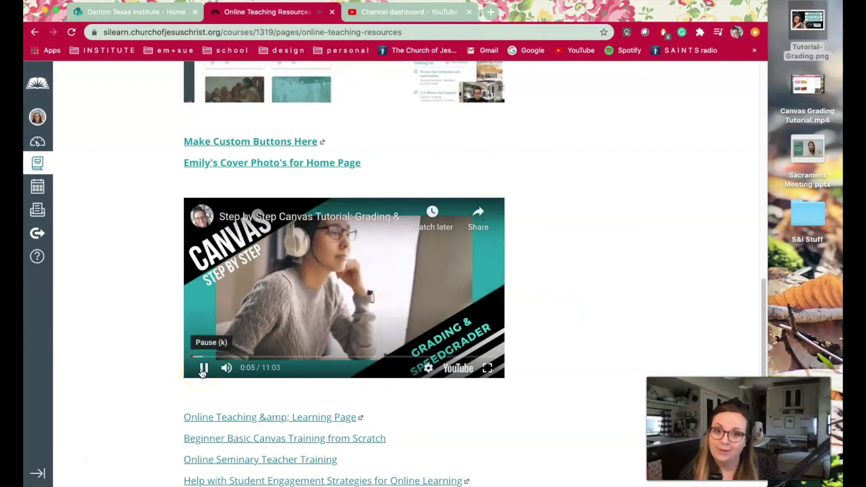
pyautogui.click(203, 368)
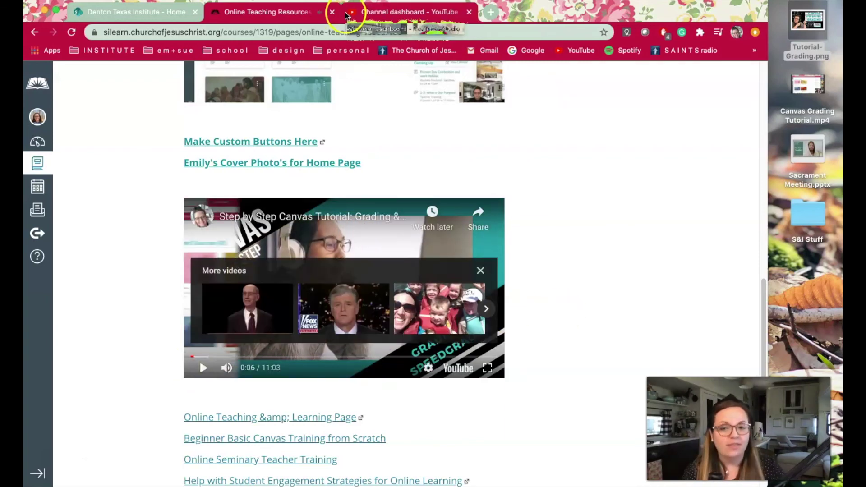
# Return to YouTube Studio and close the Embed Video and Video published dialogs
pyautogui.click(508, 147)
pyautogui.hotkey('ctrl', 'Tab')
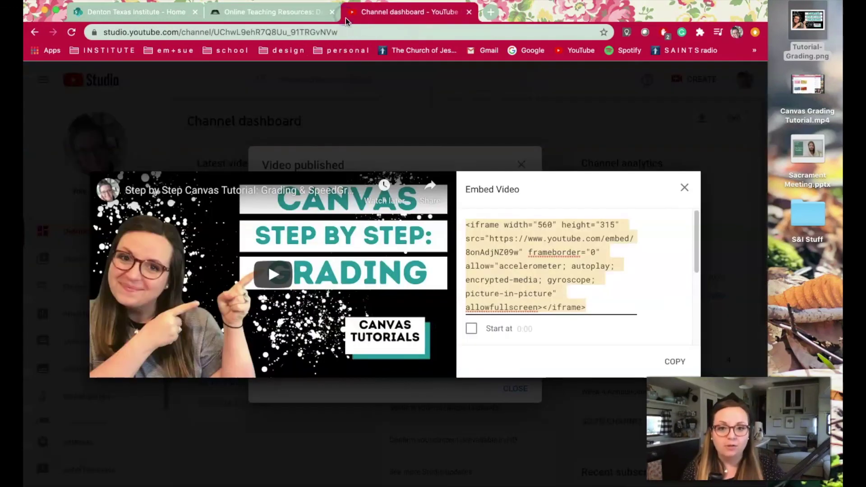
pyautogui.click(683, 190)
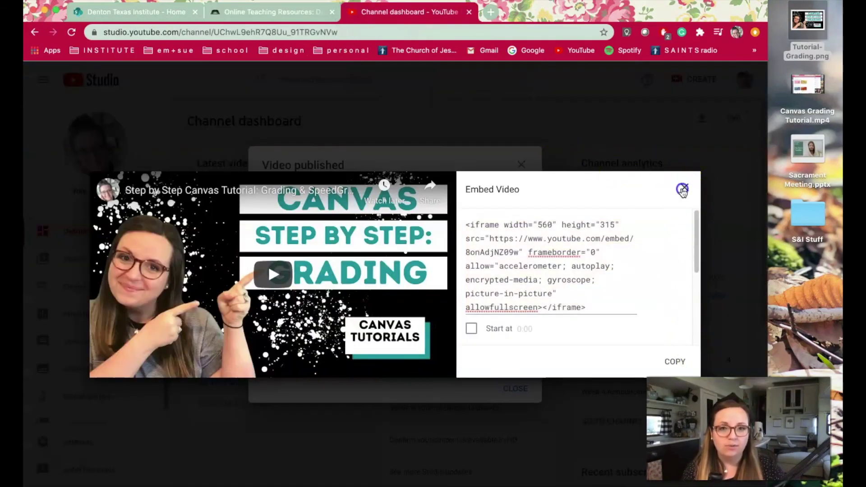
pyautogui.click(650, 203)
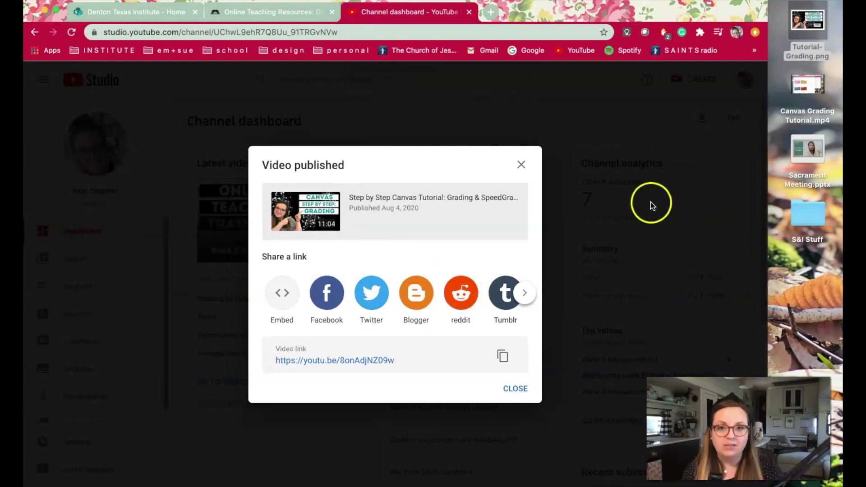
pyautogui.click(522, 384)
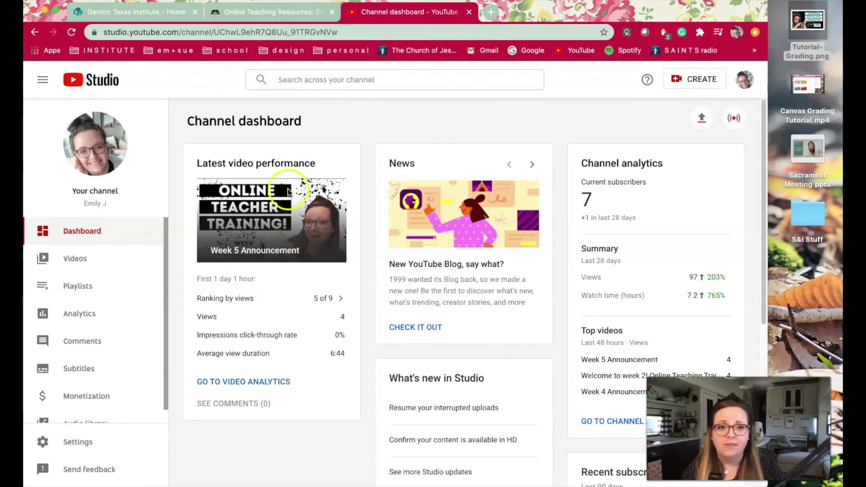
# Go to the YouTube channel page and check the new grading tutorial among the uploads
pyautogui.click(744, 80)
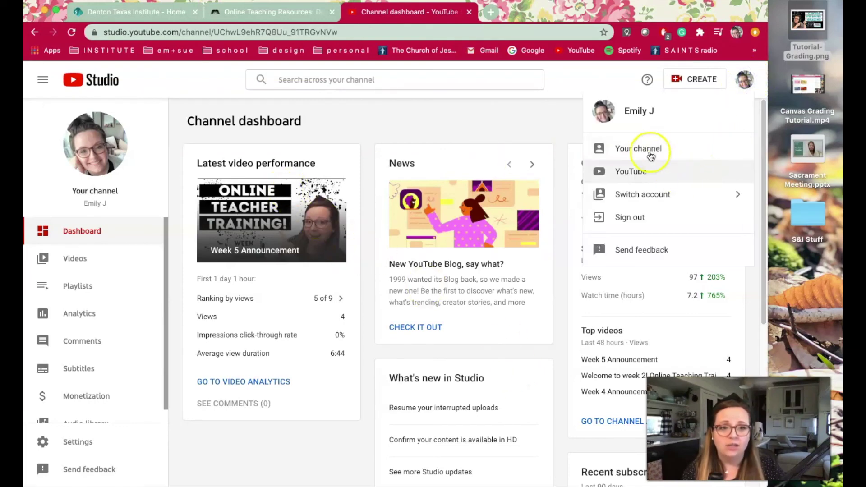
pyautogui.click(641, 146)
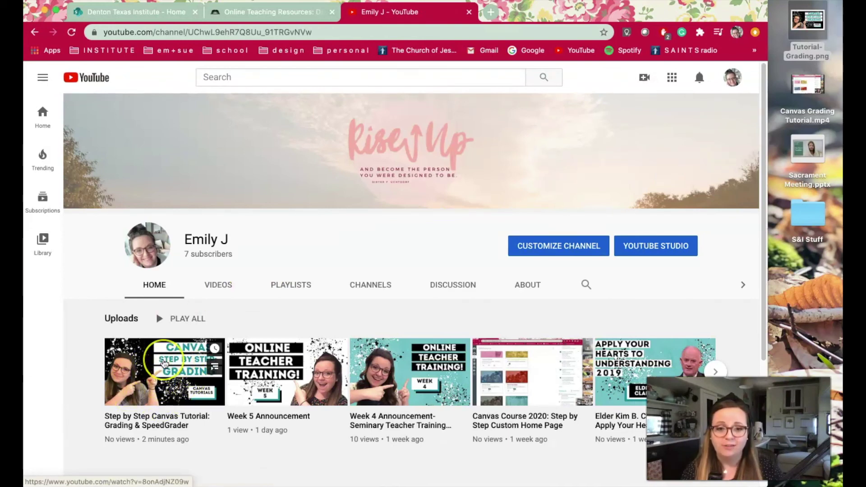
pyautogui.click(158, 352)
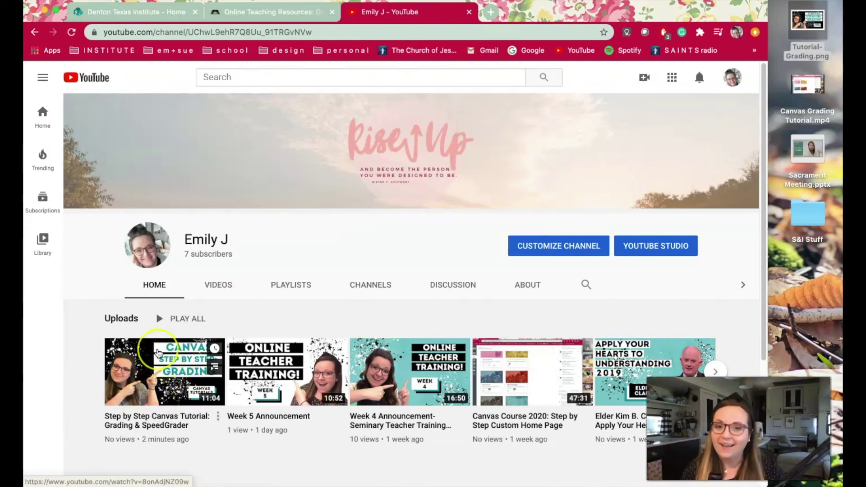